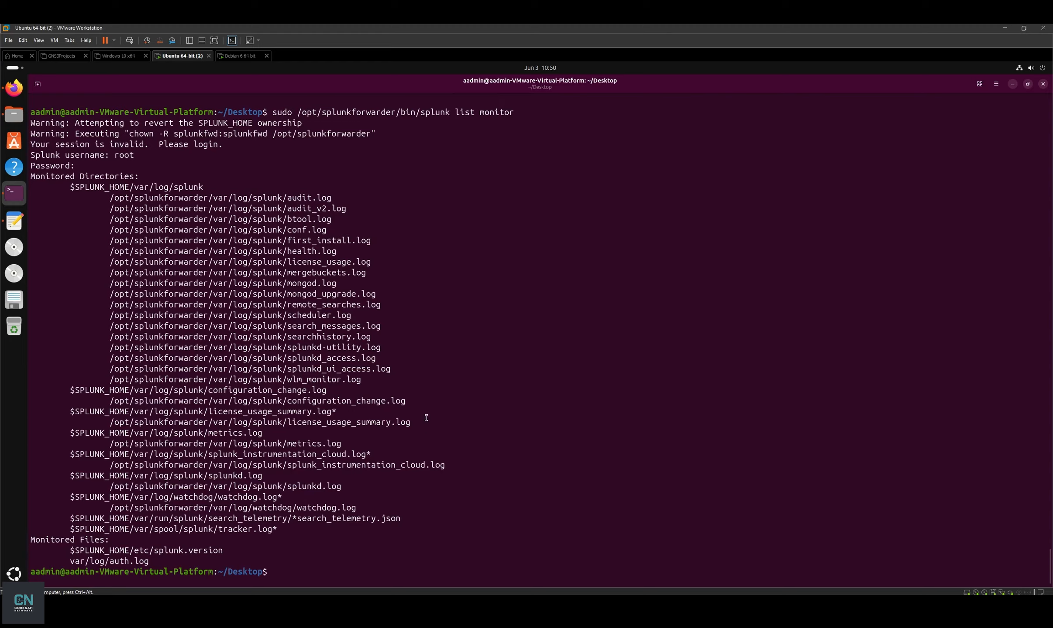
Clear the screen and start typing the splunk add monitor command for /vat/log/apache2/access.log with sourcetype access_combined.
{"action": "key", "text": "ctrl+l"}
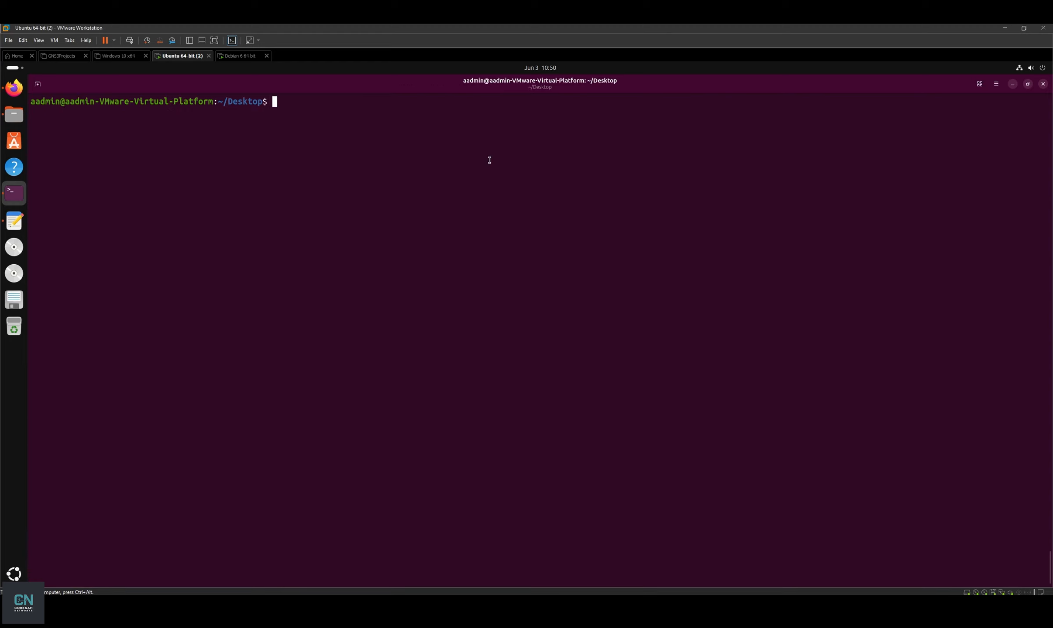
{"action": "type", "text": "sudo /opt/splunkforwarder/bin/splunk add monitor /vat/log/apache2/access.log -source"}
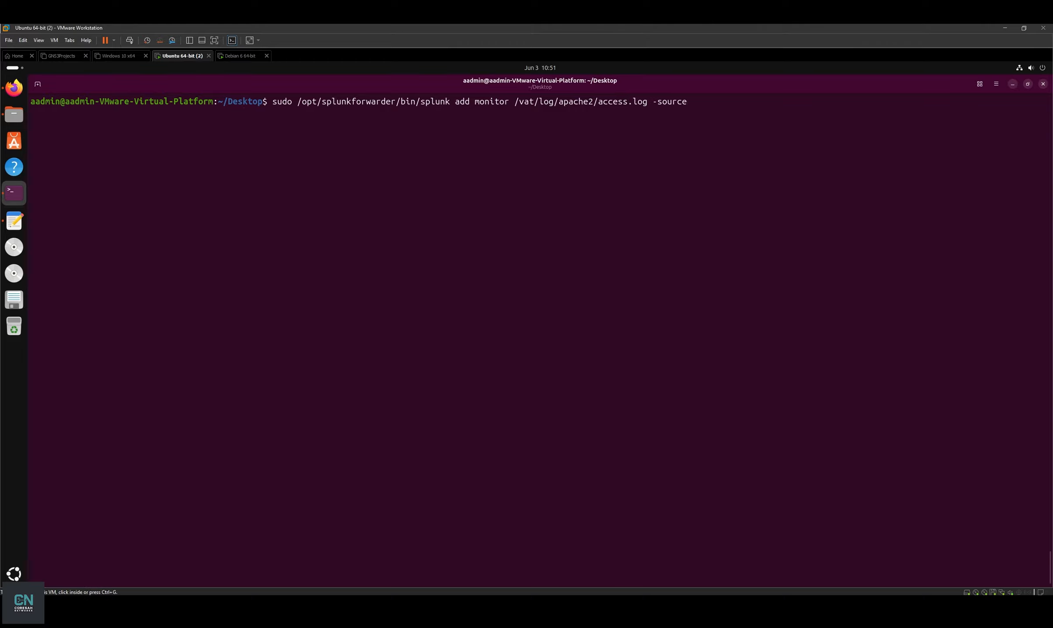
{"action": "type", "text": "type access_com"}
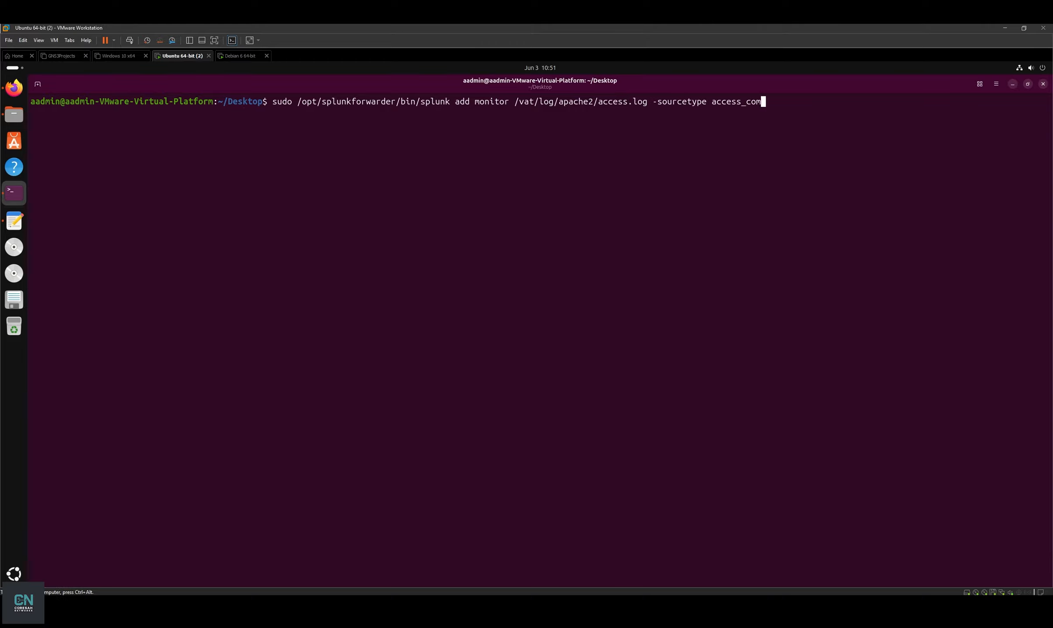
{"action": "type", "text": "bined"}
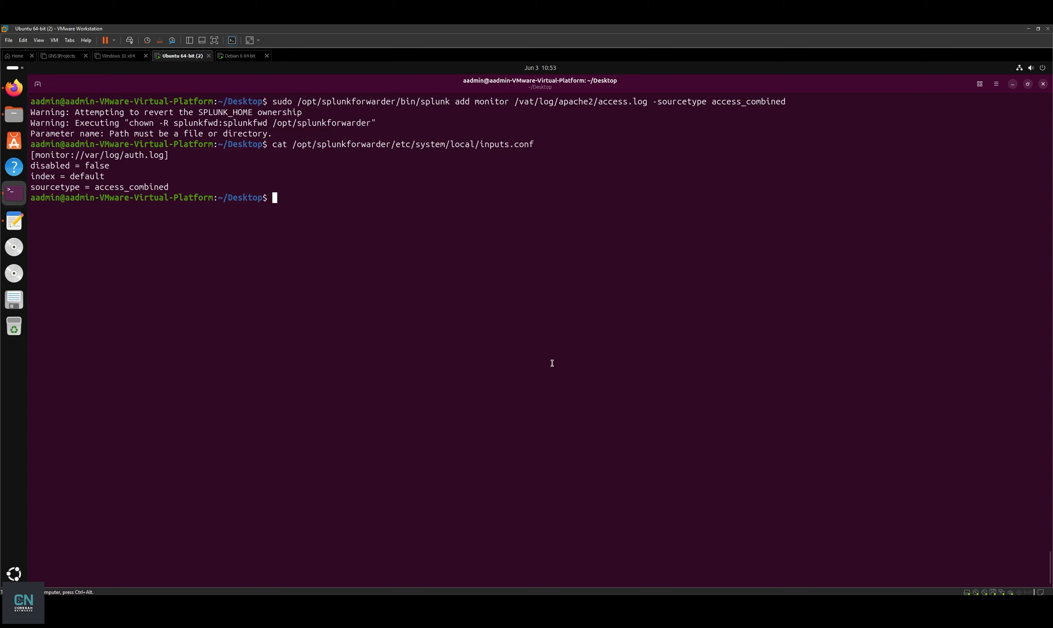
Correct the path typo /vat to /var and re-run the add monitor command for access.log.
{"action": "scroll", "coordinate": [611, 315], "scroll_direction": "up", "scroll_amount": 2}
{"action": "left_click_drag", "start_coordinate": [371, 147], "coordinate": [513, 145]}
{"action": "left_click", "coordinate": [554, 152]}
{"action": "left_click", "coordinate": [508, 153]}
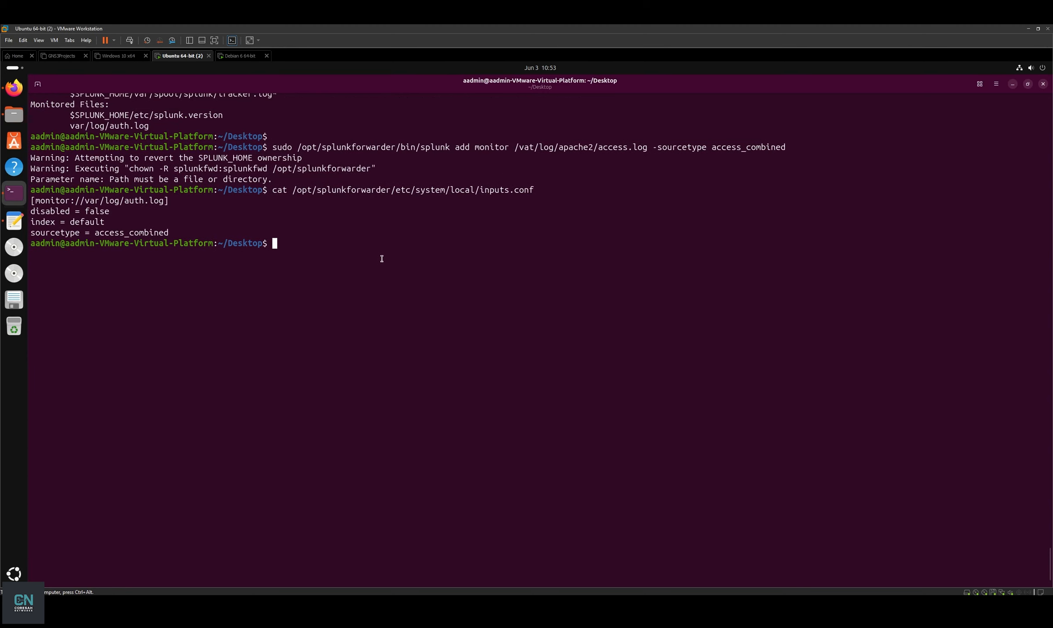
{"action": "key", "text": "Up"}
Run splunk list monitor, confirm /var/log/apache2/access.log is listed, then switch to the Debian 6 64-bit VM.
{"action": "key", "text": "Up"}
{"action": "key", "text": "Left"}
{"action": "key", "text": "Left"}
{"action": "key", "text": "Left"}
{"action": "key", "text": "Left"}
{"action": "key", "text": "Left"}
{"action": "key", "text": "Left"}
{"action": "key", "text": "Left"}
{"action": "key", "text": "Left"}
{"action": "key", "text": "Left"}
{"action": "key", "text": "Left"}
{"action": "key", "text": "Left"}
{"action": "key", "text": "Left"}
{"action": "key", "text": "Left"}
{"action": "key", "text": "Left"}
{"action": "key", "text": "Left"}
{"action": "key", "text": "Left"}
{"action": "key", "text": "Left"}
{"action": "key", "text": "Left"}
{"action": "key", "text": "Left"}
{"action": "key", "text": "Left"}
{"action": "key", "text": "BackSpace"}
{"action": "type", "text": "r"}
{"action": "key", "text": "Return"}
{"action": "key", "text": "Up"}
{"action": "key", "text": "Up"}
{"action": "key", "text": "Up"}
{"action": "key", "text": "Up"}
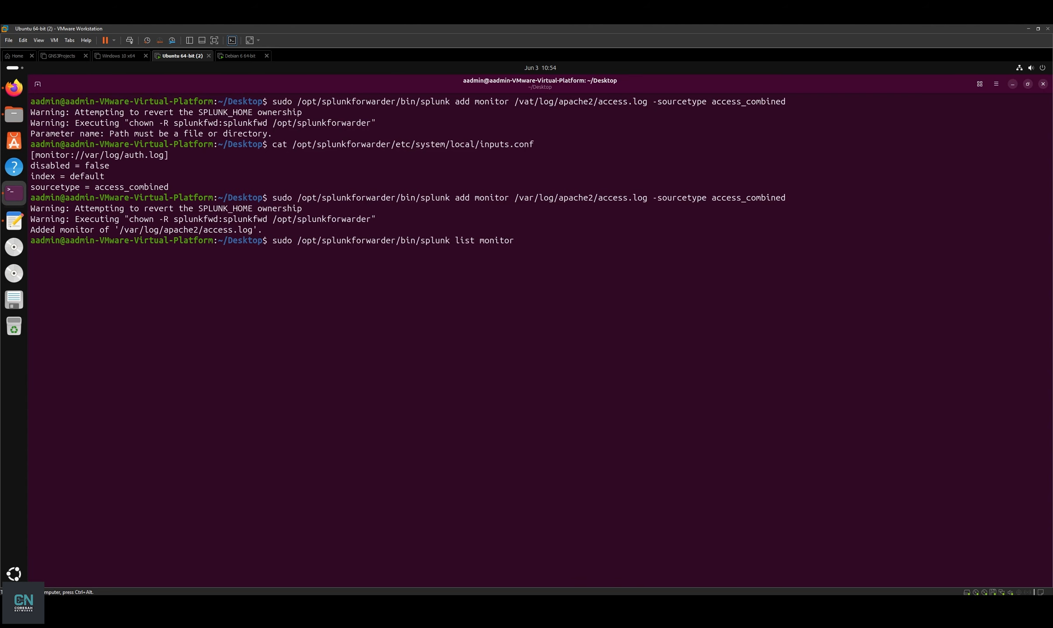
{"action": "key", "text": "Return"}
{"action": "left_click_drag", "start_coordinate": [69, 550], "coordinate": [211, 549]}
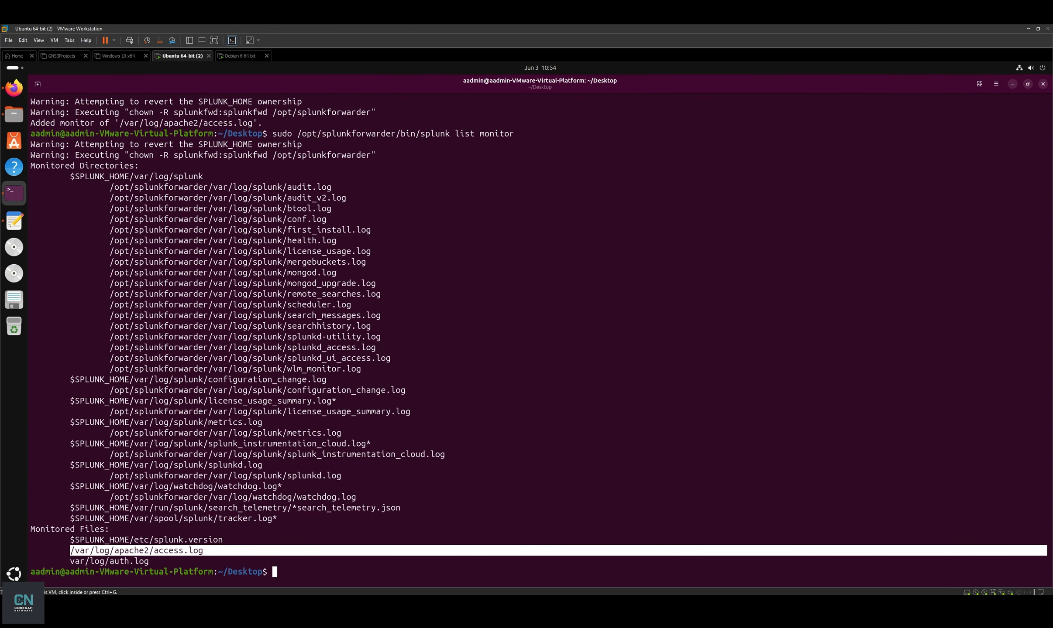
{"action": "left_click", "coordinate": [229, 56]}
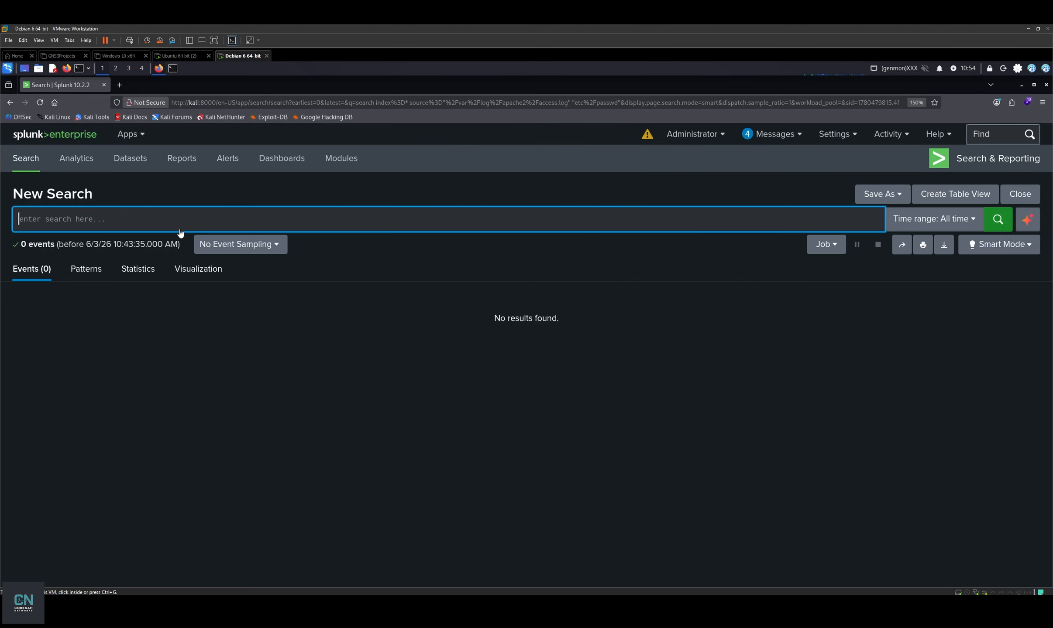
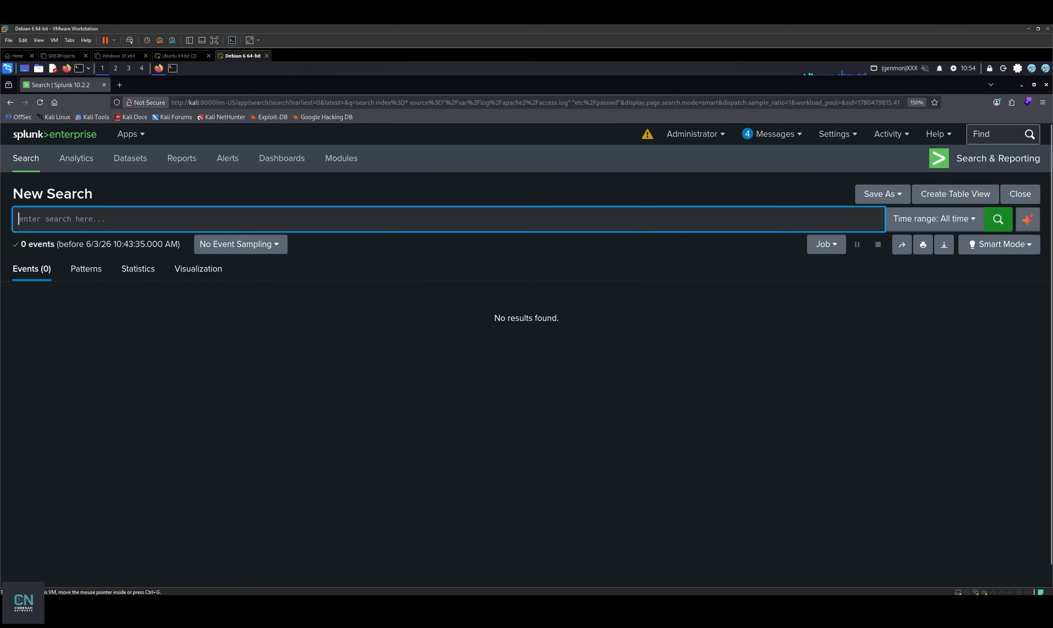
Search index=* source="/var/log/apache2/access.log" and review the 8 returned events.
{"action": "type", "text": "index"}
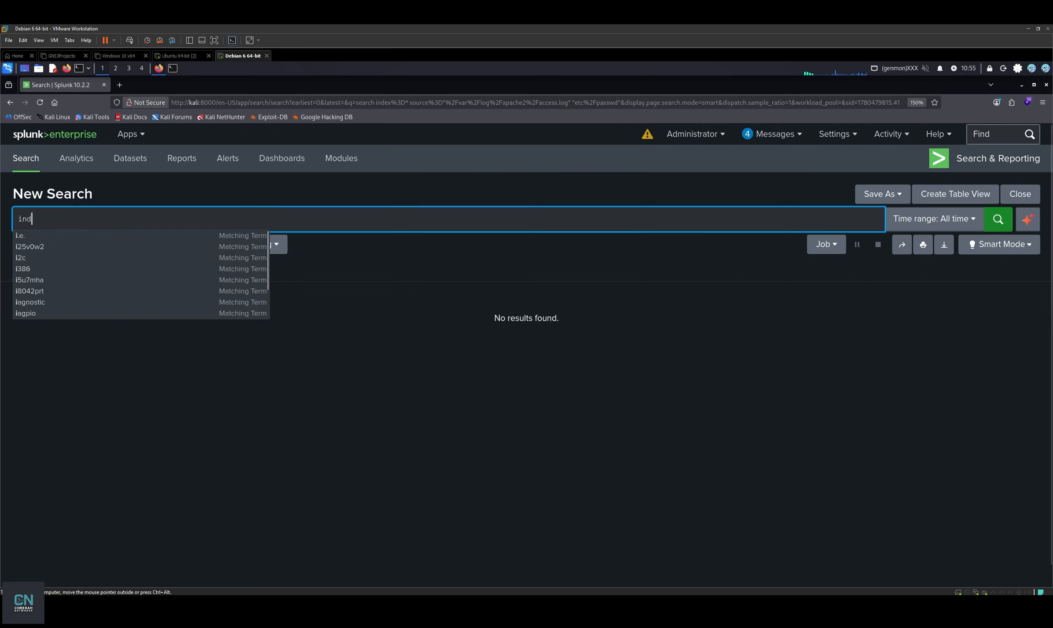
{"action": "key", "text": "Tab"}
{"action": "left_click", "coordinate": [137, 218]}
{"action": "type", "text": "=* source=\""}
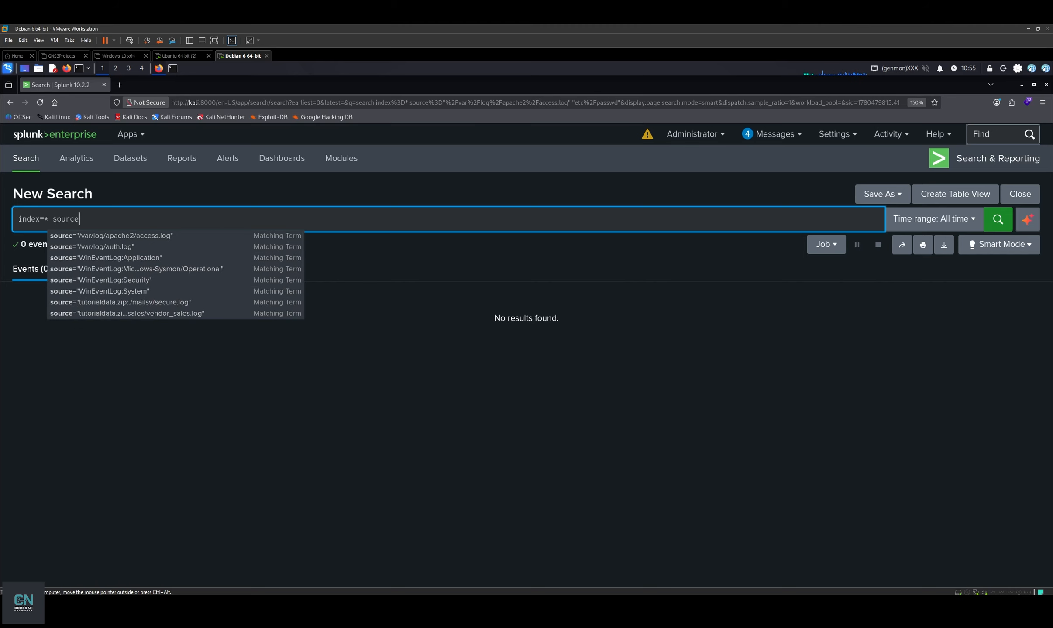
{"action": "type", "text": "/var/log/apache2/access.log\""}
{"action": "key", "text": "Return"}
{"action": "scroll", "coordinate": [563, 417], "scroll_direction": "down", "scroll_amount": 5}
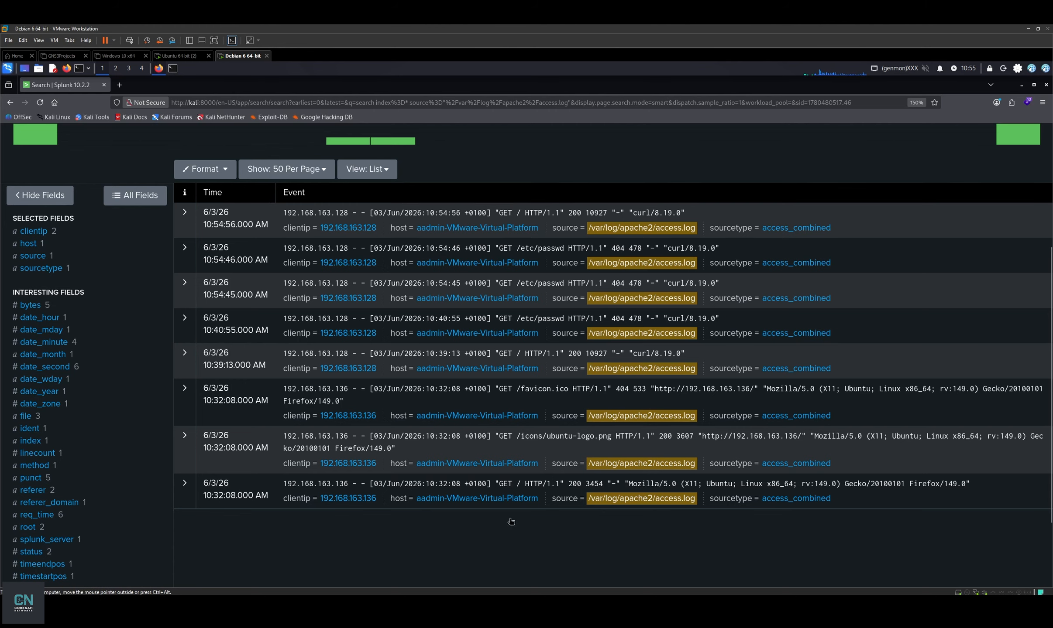
{"action": "scroll", "coordinate": [19, 327], "scroll_direction": "up", "scroll_amount": 5}
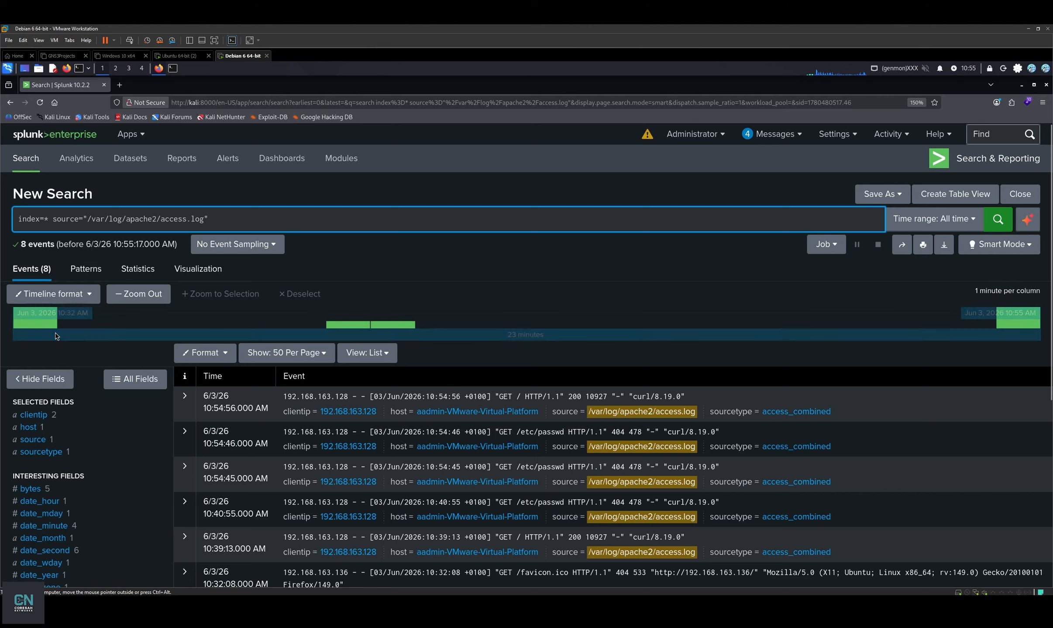
Filter the events by the 10:40 timeline column, then by the 10:32 column showing three events.
{"action": "left_click", "coordinate": [402, 328]}
{"action": "left_click", "coordinate": [972, 321]}
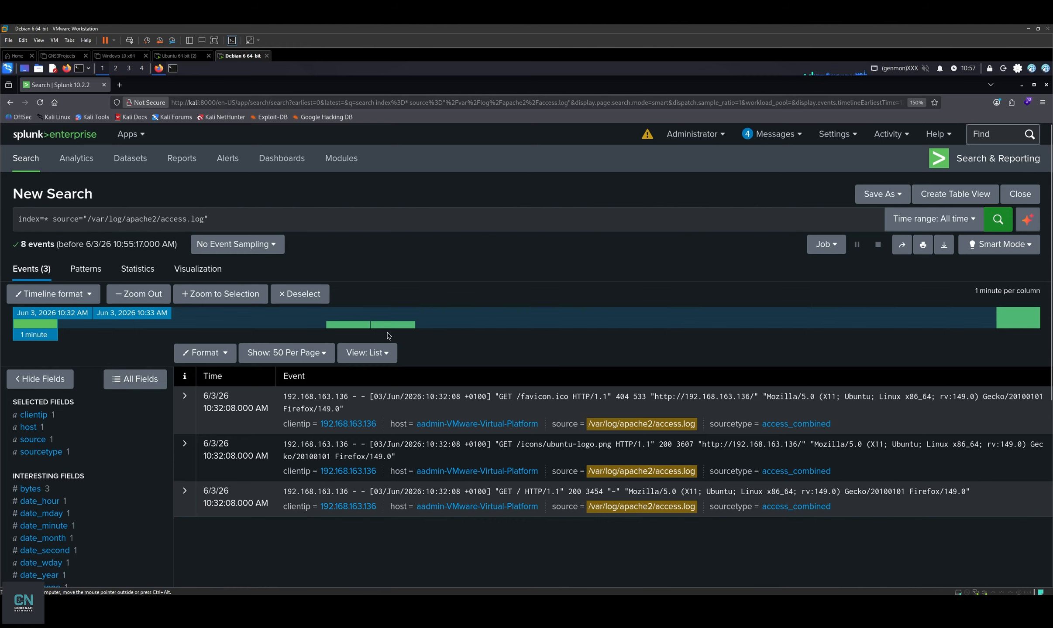
{"action": "mouse_move", "coordinate": [354, 330]}
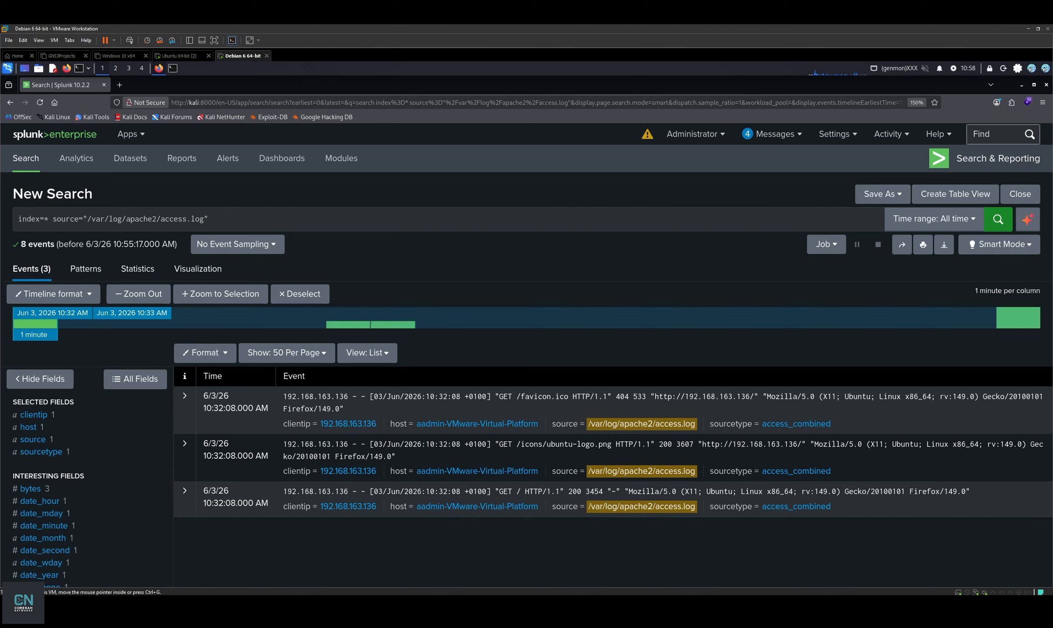
Select the 10:38–10:40 timeline span, zoom to it, then widen back to the whole day.
{"action": "left_click_drag", "start_coordinate": [393, 325], "coordinate": [118, 320]}
{"action": "left_click", "coordinate": [10, 321]}
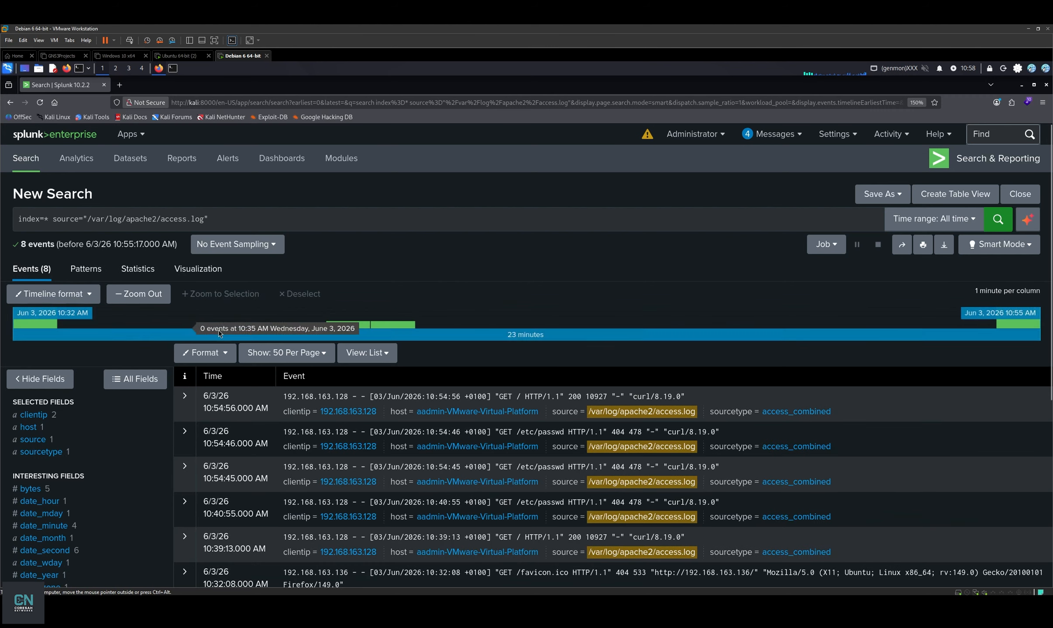
{"action": "mouse_move", "coordinate": [357, 317]}
{"action": "left_mouse_down"}
{"action": "mouse_move", "coordinate": [292, 338]}
{"action": "mouse_move", "coordinate": [343, 327]}
{"action": "left_mouse_up"}
{"action": "scroll", "coordinate": [380, 345], "scroll_direction": "up", "scroll_amount": 3}
{"action": "scroll", "coordinate": [380, 349], "scroll_direction": "down", "scroll_amount": 1}
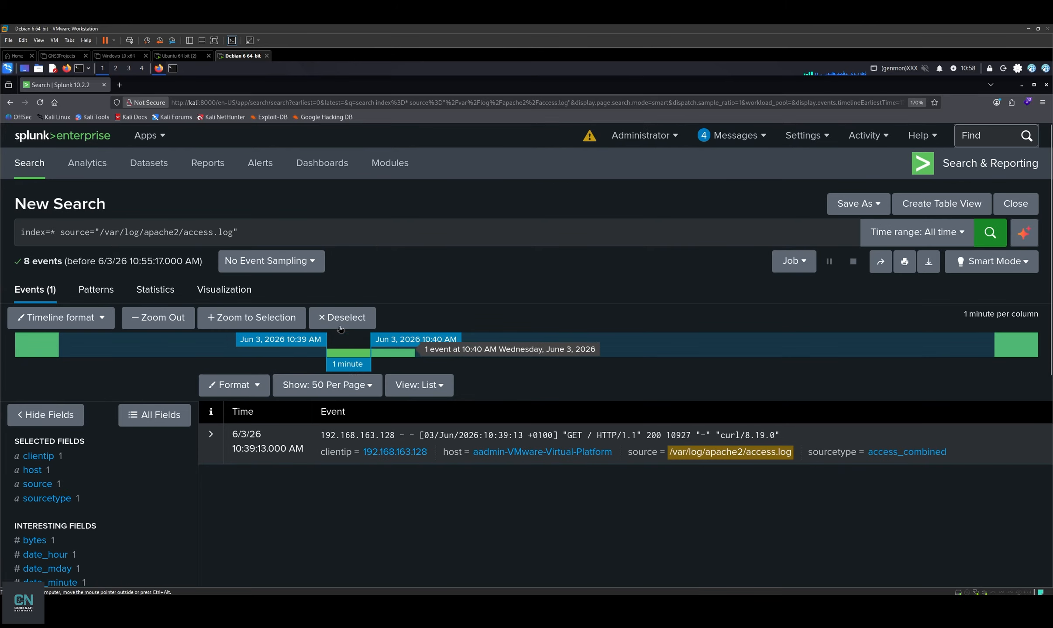
{"action": "left_click", "coordinate": [165, 322]}
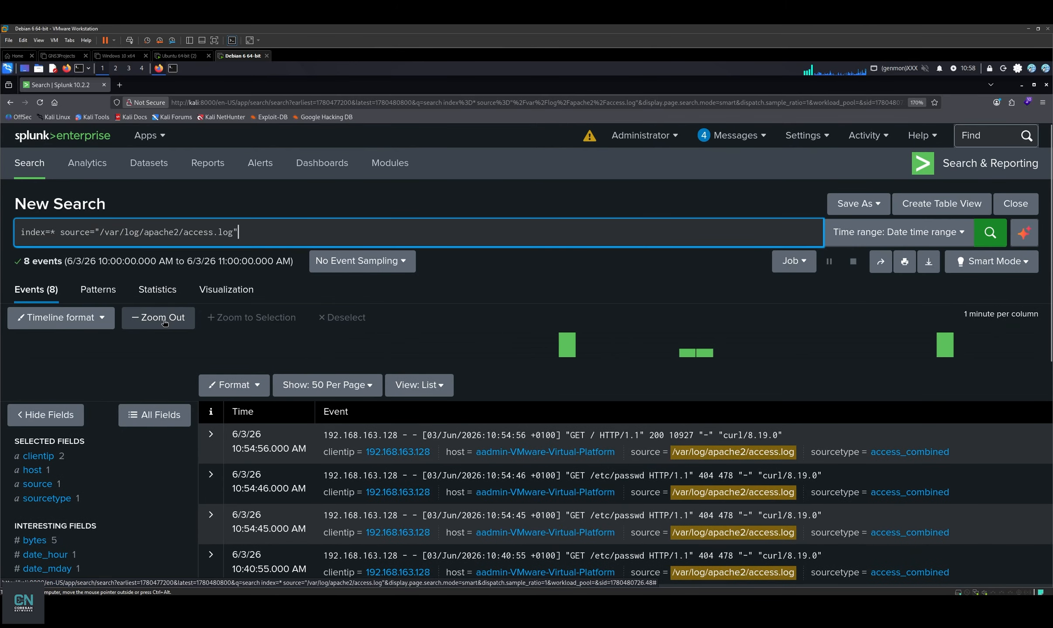
{"action": "left_click", "coordinate": [164, 322]}
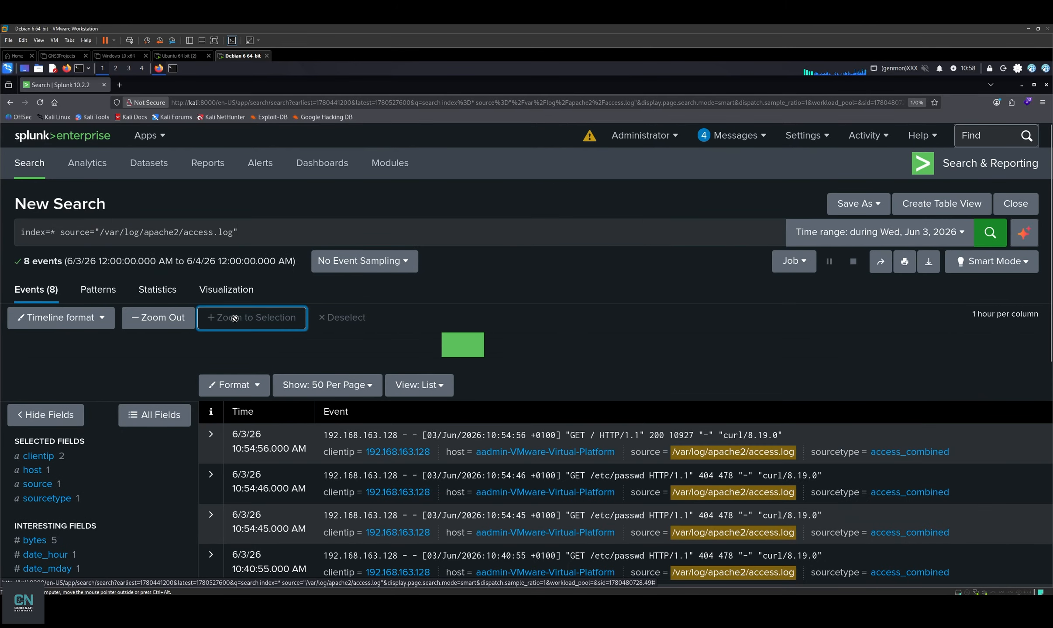
Zoom the time range to the 10:39 minute, then to the single 10:39:13 event.
{"action": "left_click", "coordinate": [447, 343]}
{"action": "left_click", "coordinate": [258, 318]}
{"action": "left_click", "coordinate": [689, 349]}
{"action": "left_click", "coordinate": [257, 318]}
{"action": "left_click", "coordinate": [244, 345]}
{"action": "left_click", "coordinate": [260, 316]}
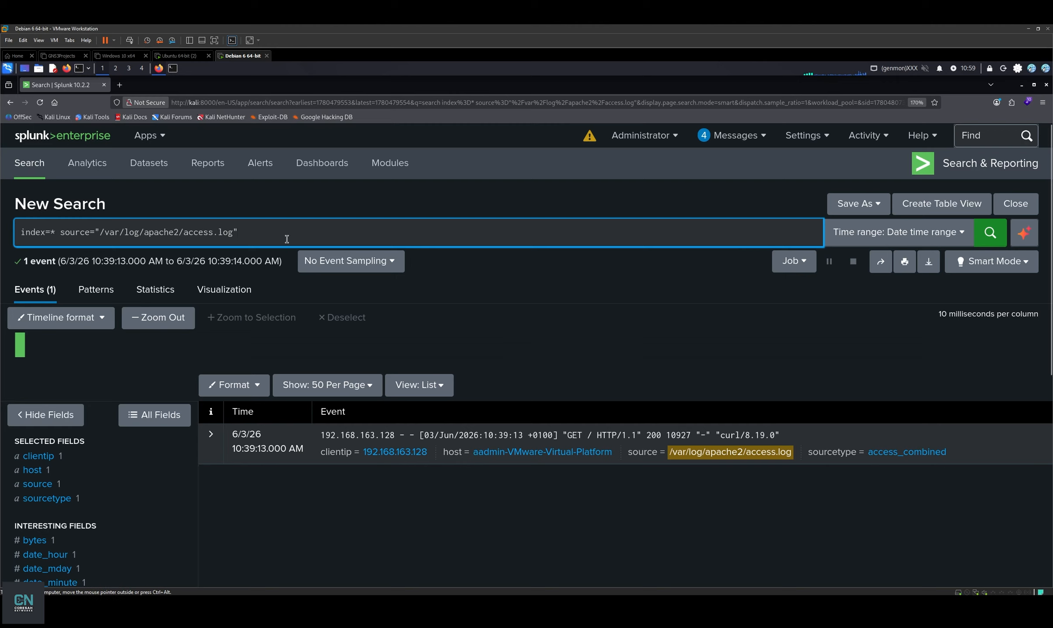
Add the "etc/passwd" term to the query and run it over All time.
{"action": "type", "text": "\"etc/passwd"}
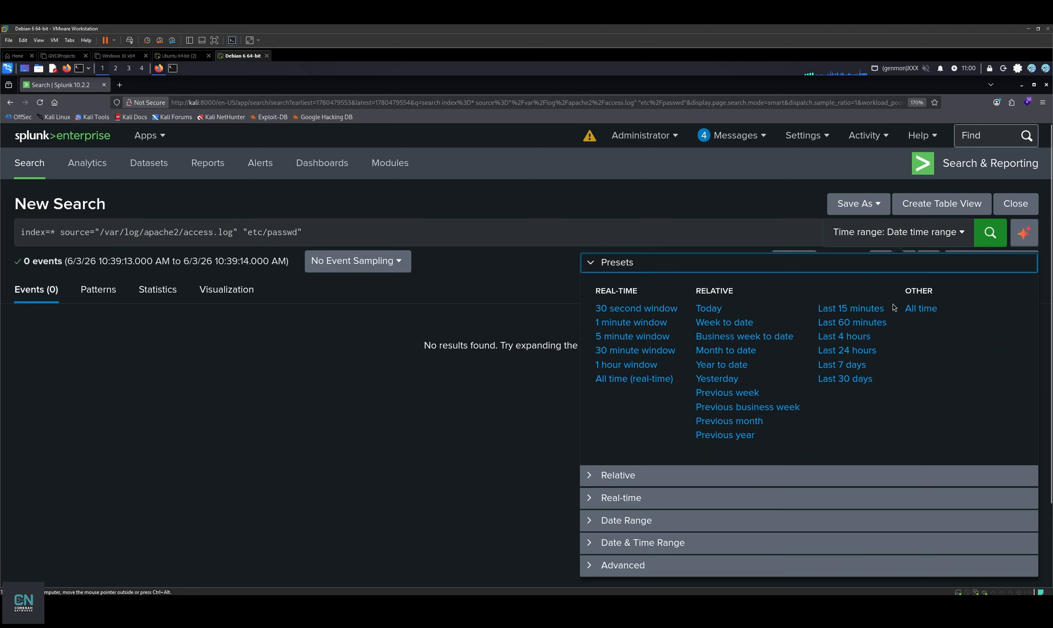
{"action": "left_click", "coordinate": [908, 309]}
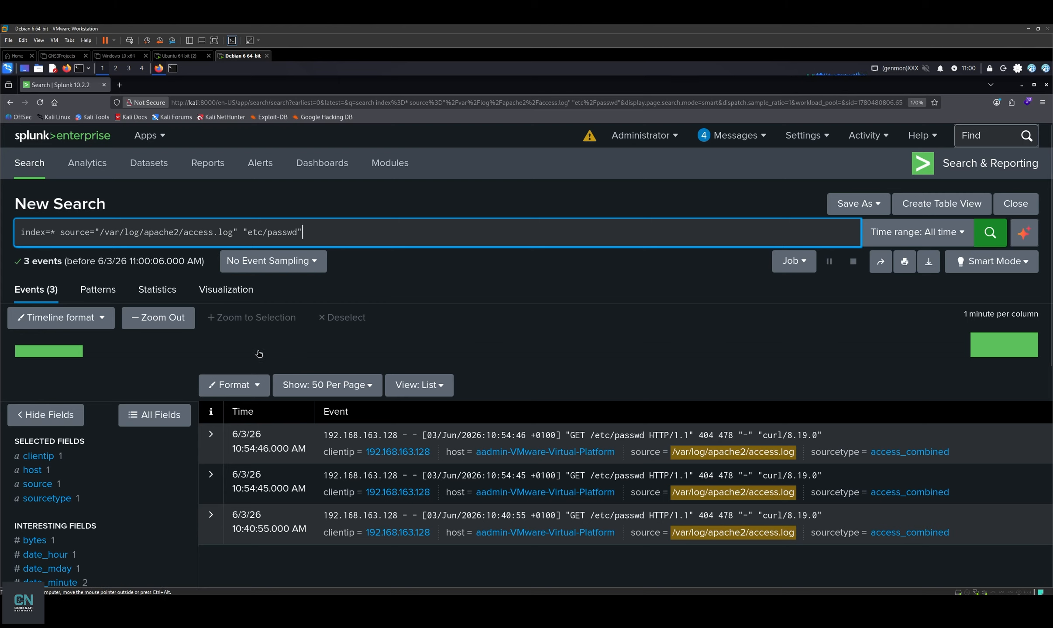
{"action": "left_click", "coordinate": [211, 434]}
{"action": "scroll", "coordinate": [519, 373], "scroll_direction": "down", "scroll_amount": 5}
{"action": "scroll", "coordinate": [519, 373], "scroll_direction": "down", "scroll_amount": 3}
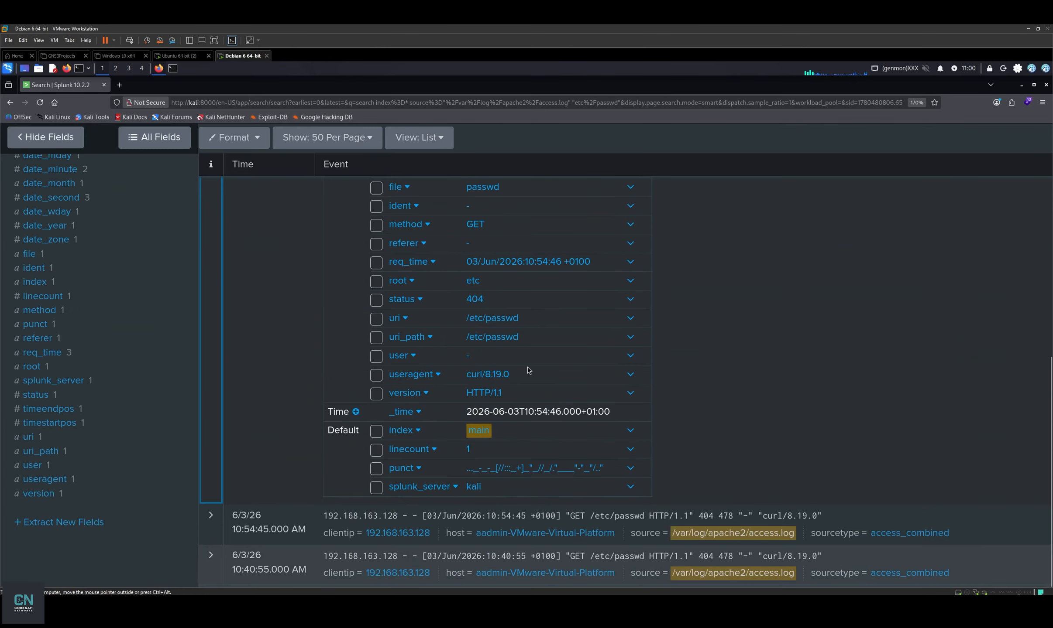
{"action": "left_click_drag", "start_coordinate": [543, 323], "coordinate": [463, 348]}
{"action": "left_click_drag", "start_coordinate": [520, 376], "coordinate": [464, 399]}
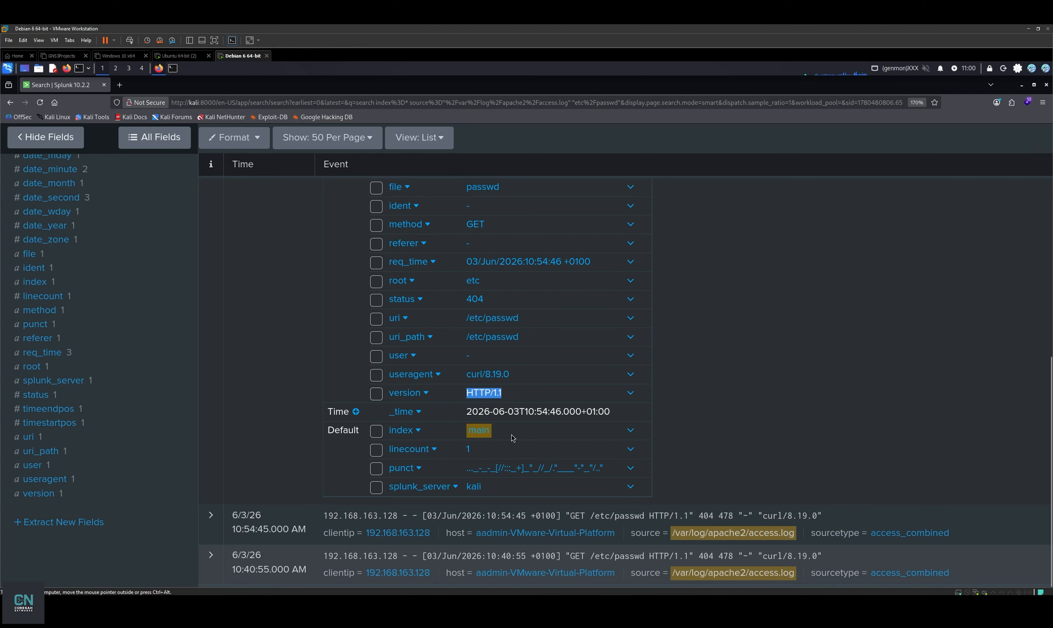
{"action": "scroll", "coordinate": [509, 440], "scroll_direction": "up", "scroll_amount": 9}
{"action": "scroll", "coordinate": [546, 356], "scroll_direction": "down", "scroll_amount": 7}
{"action": "scroll", "coordinate": [545, 356], "scroll_direction": "up", "scroll_amount": 5}
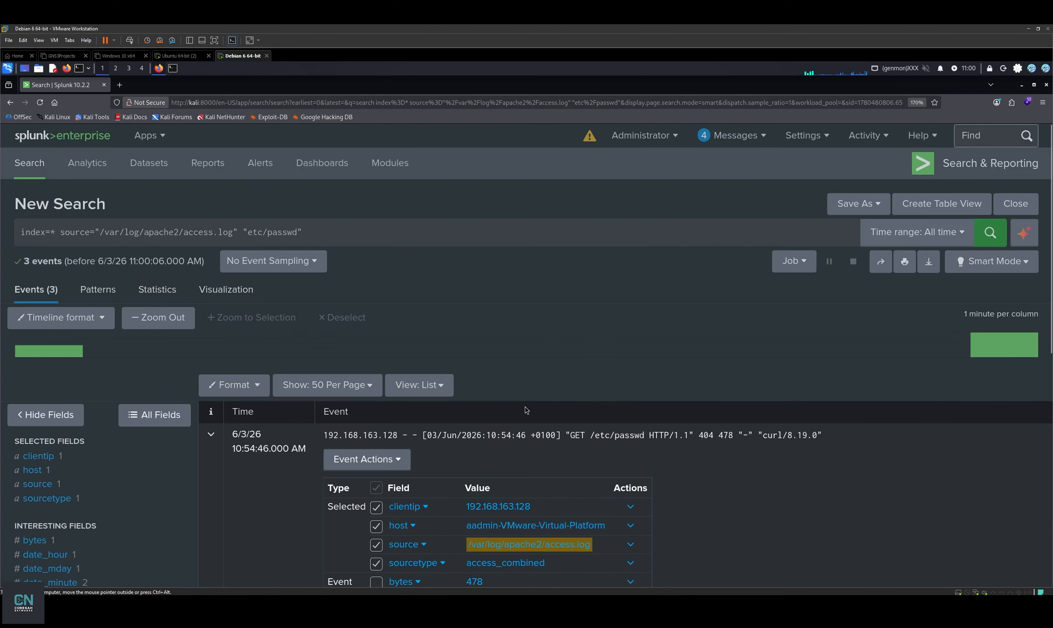
{"action": "left_click_drag", "start_coordinate": [557, 510], "coordinate": [482, 510]}
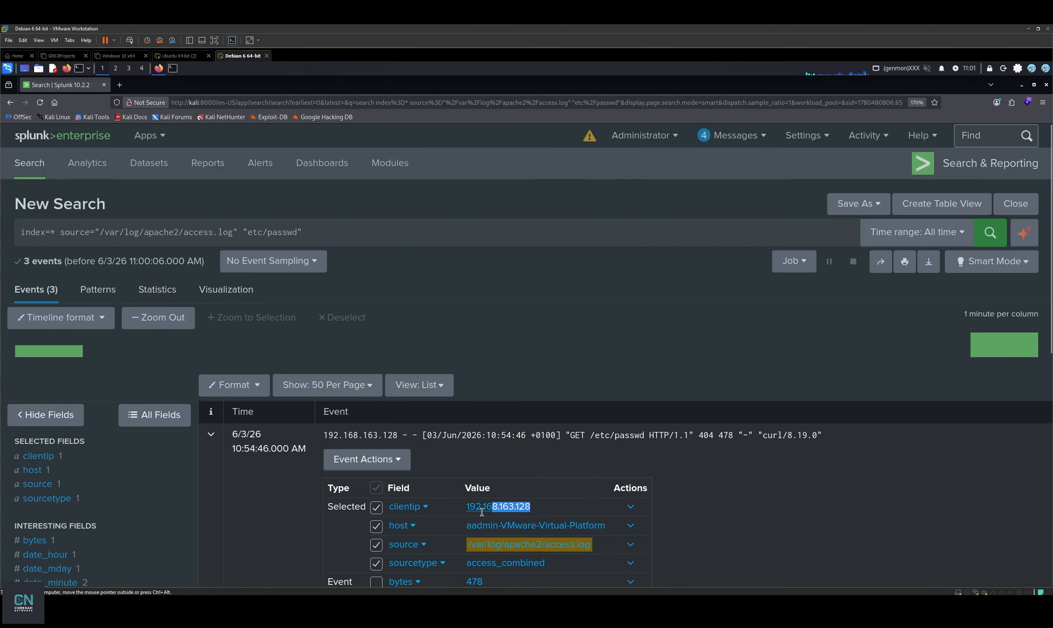
{"action": "left_click", "coordinate": [630, 507]}
{"action": "scroll", "coordinate": [661, 451], "scroll_direction": "down", "scroll_amount": 5}
{"action": "scroll", "coordinate": [655, 364], "scroll_direction": "up", "scroll_amount": 5}
{"action": "left_click", "coordinate": [638, 507]}
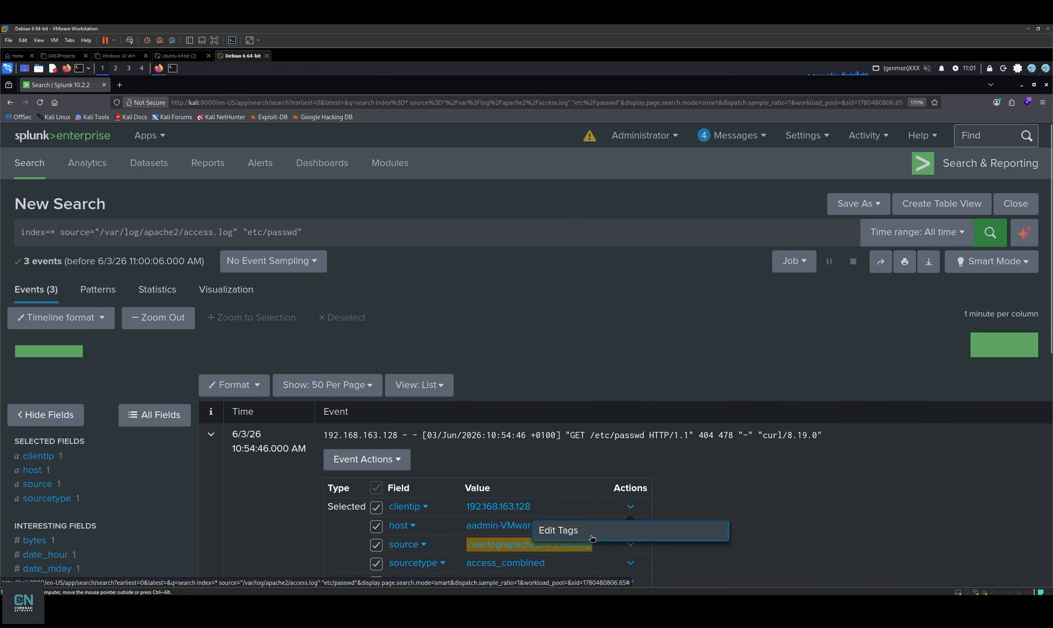
{"action": "left_click", "coordinate": [723, 466]}
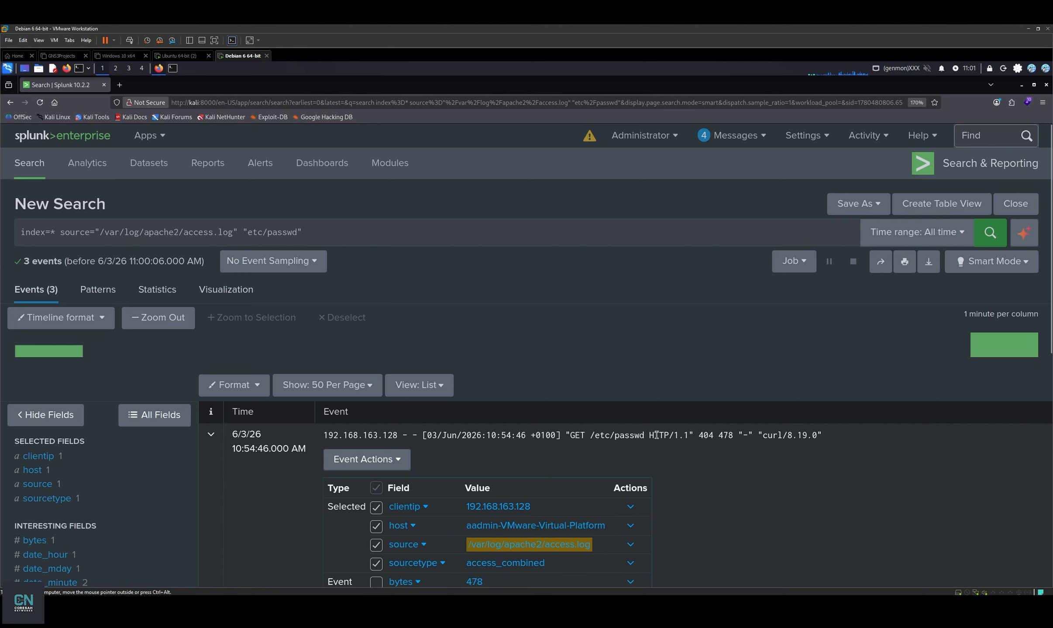
{"action": "left_click", "coordinate": [211, 434]}
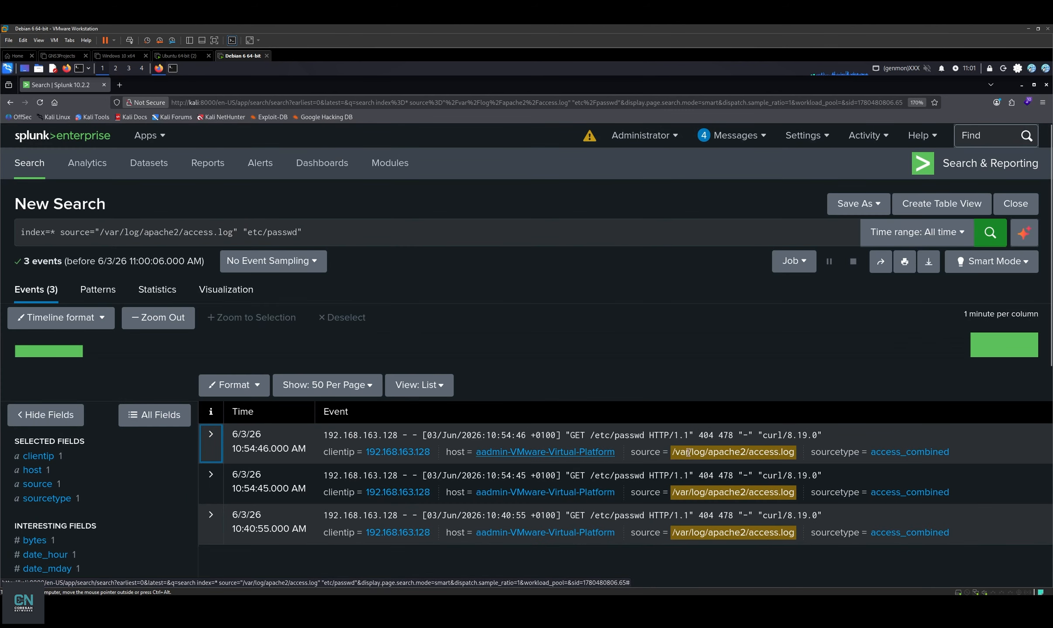
Add client IP 192.168.163.128 to the search, delete the stray 192 term, and re-run.
{"action": "left_click", "coordinate": [376, 435]}
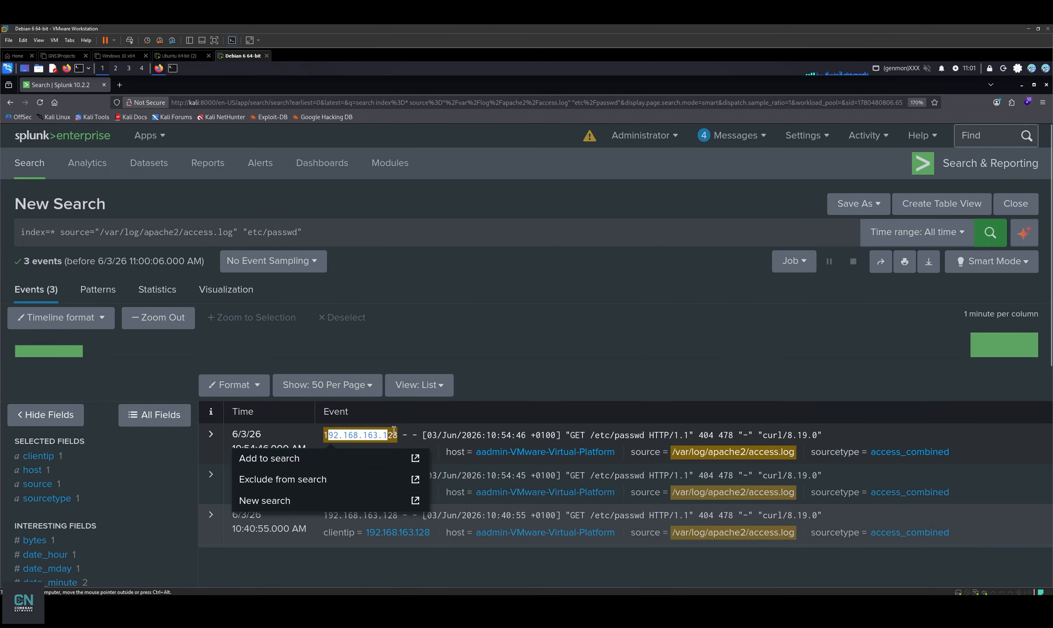
{"action": "left_click", "coordinate": [336, 458]}
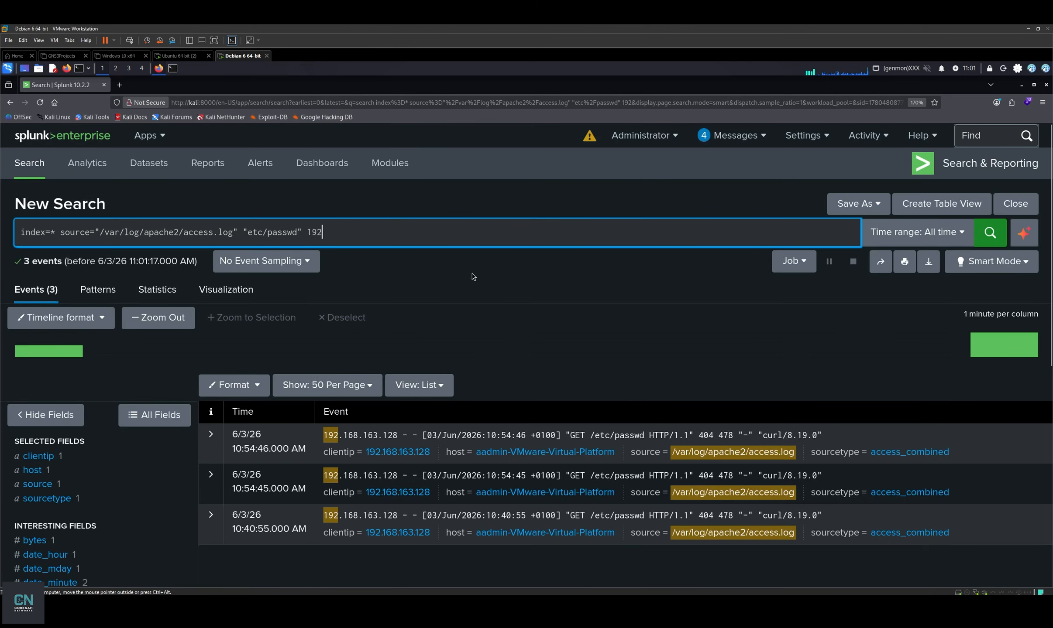
{"action": "left_click", "coordinate": [388, 435]}
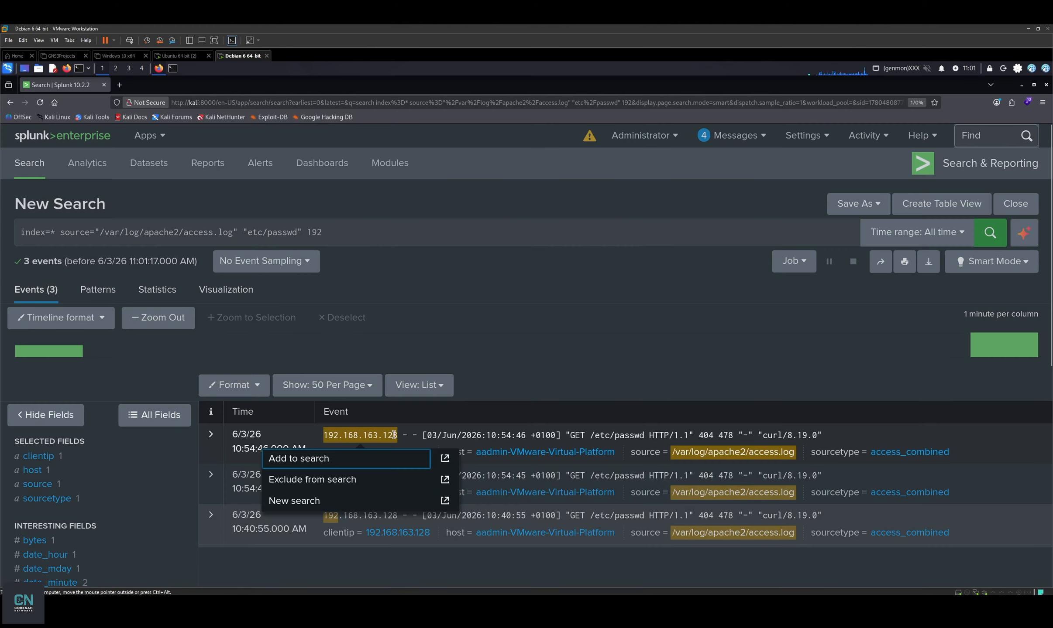
{"action": "left_click", "coordinate": [332, 458]}
{"action": "left_click", "coordinate": [327, 232]}
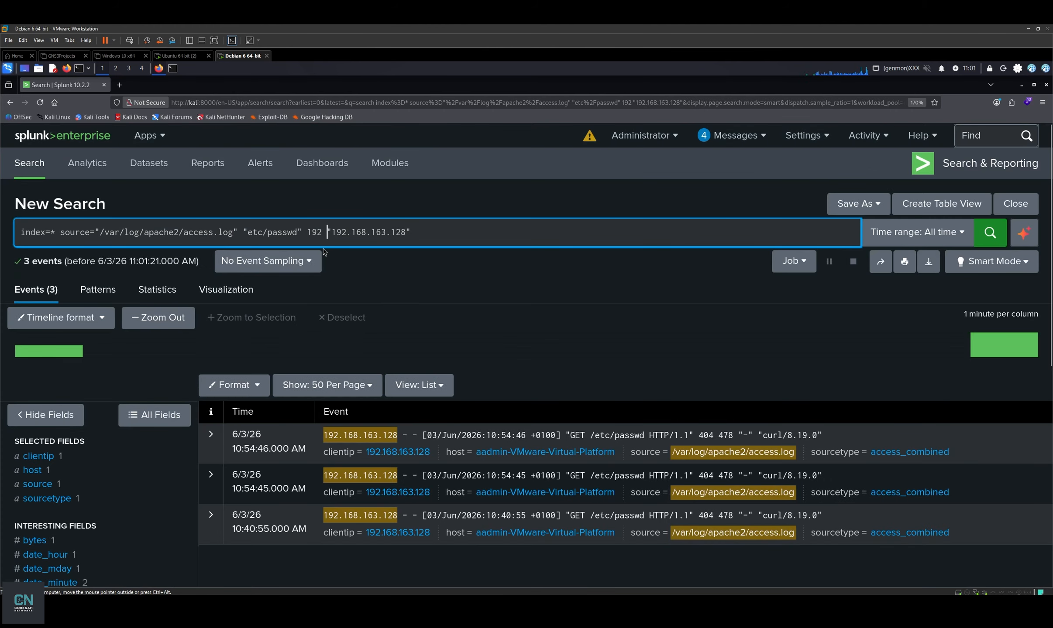
{"action": "key", "text": "BackSpace"}
{"action": "key", "text": "BackSpace"}
{"action": "key", "text": "BackSpace"}
{"action": "key", "text": "BackSpace"}
{"action": "key", "text": "Return"}
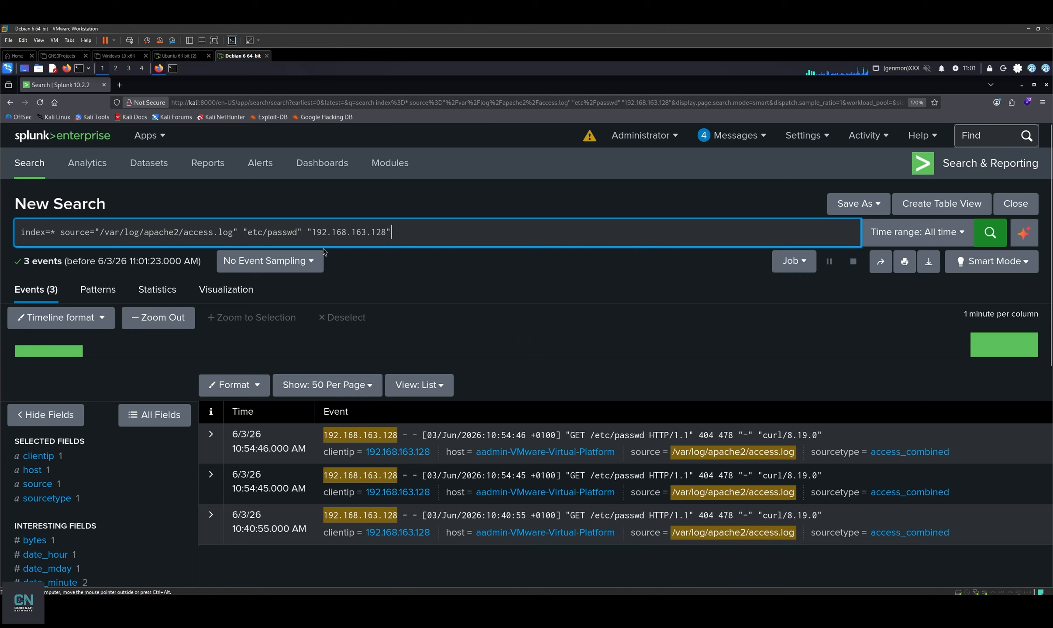